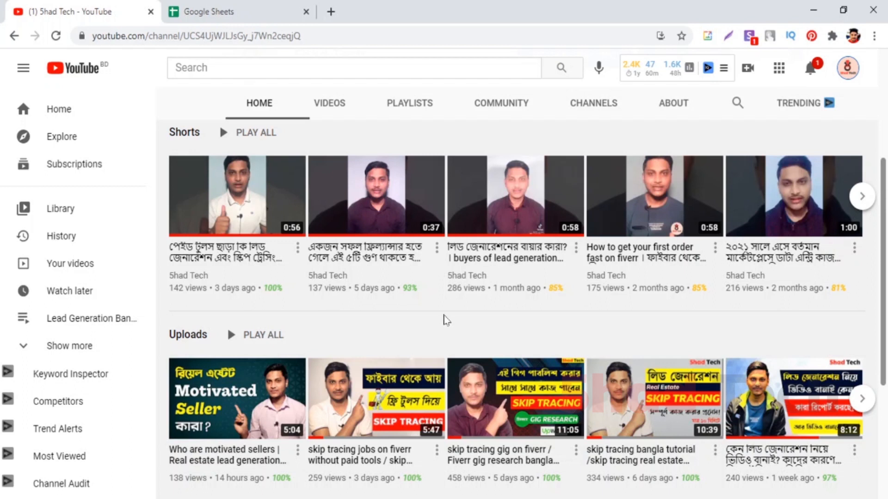
pyautogui.scroll(-5, 446, 317)
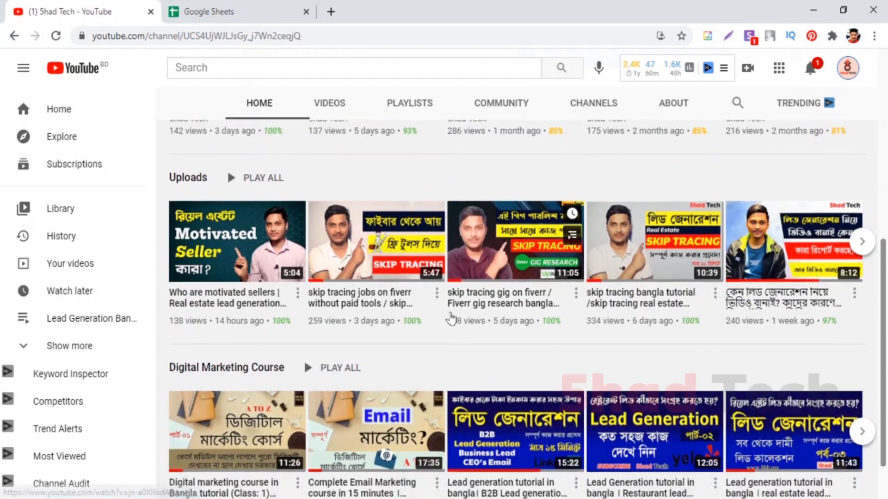
pyautogui.scroll(5, 450, 312)
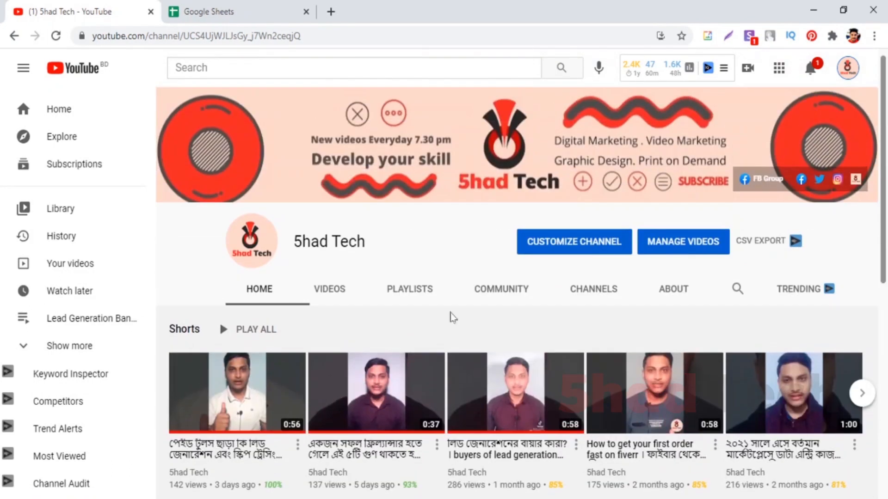
pyautogui.scroll(-5, 466, 261)
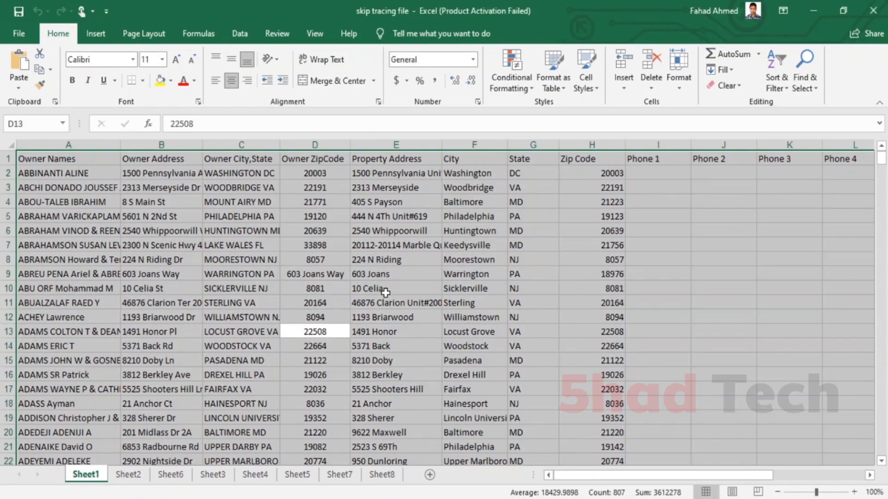
# - Copy the entire table from the skip tracing file in Excel and paste it at A1 of a new blank Google Sheets spreadsheet
pyautogui.click(499, 261)
pyautogui.hotkey('ctrl', 'a')
pyautogui.hotkey('ctrl', 'c')
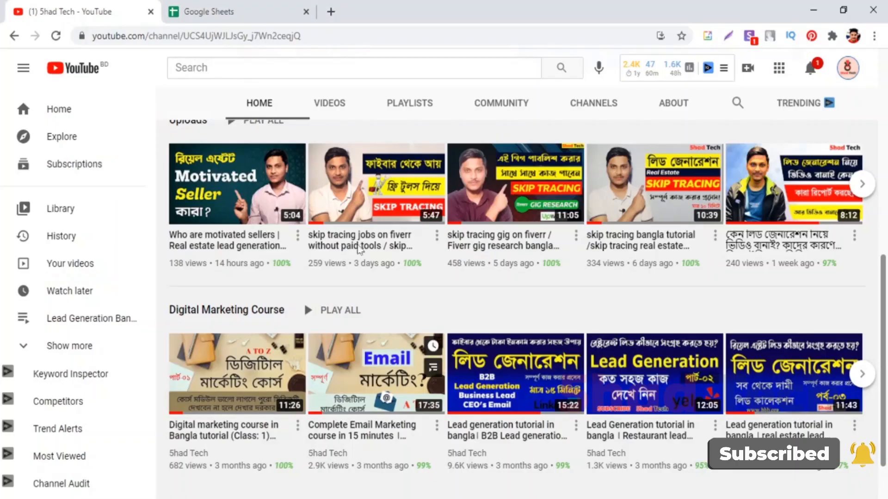
pyautogui.click(199, 11)
pyautogui.click(207, 199)
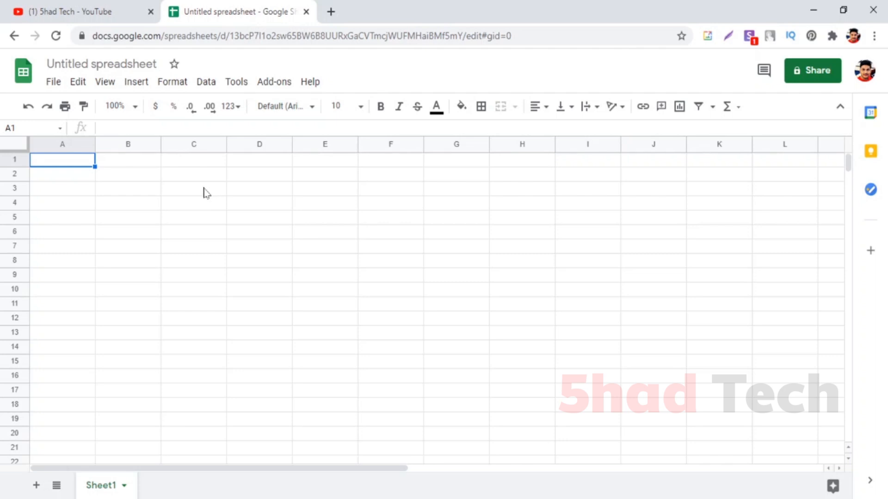
pyautogui.hotkey('ctrl', 'v')
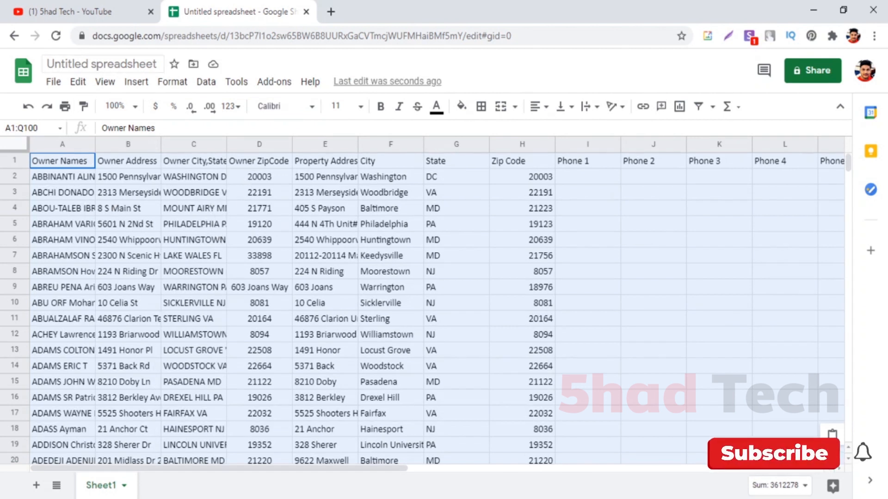
# - Rename the untitled spreadsheet as "skip tracing practice"
pyautogui.click(101, 64)
pyautogui.write('skip')
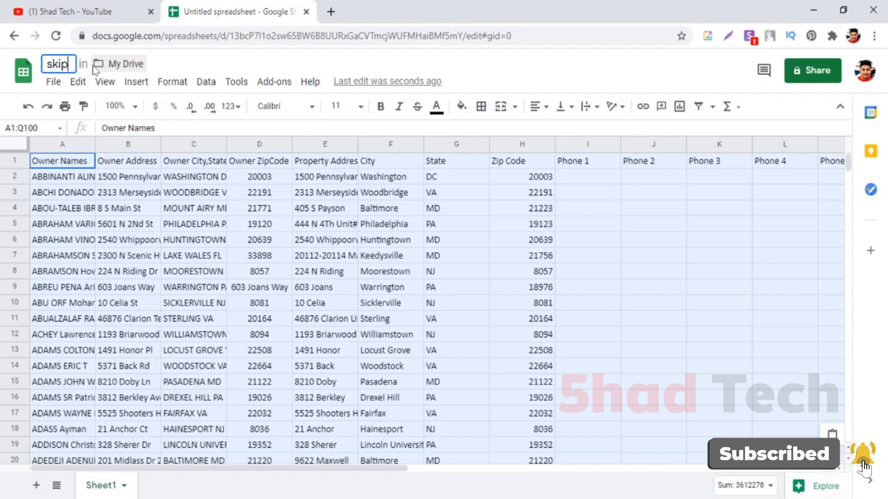
pyautogui.write(' tracing')
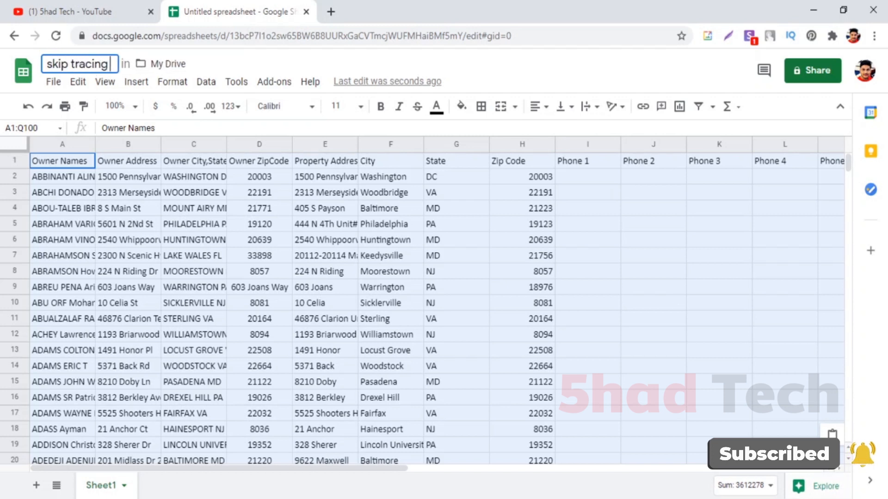
pyautogui.write(' practice')
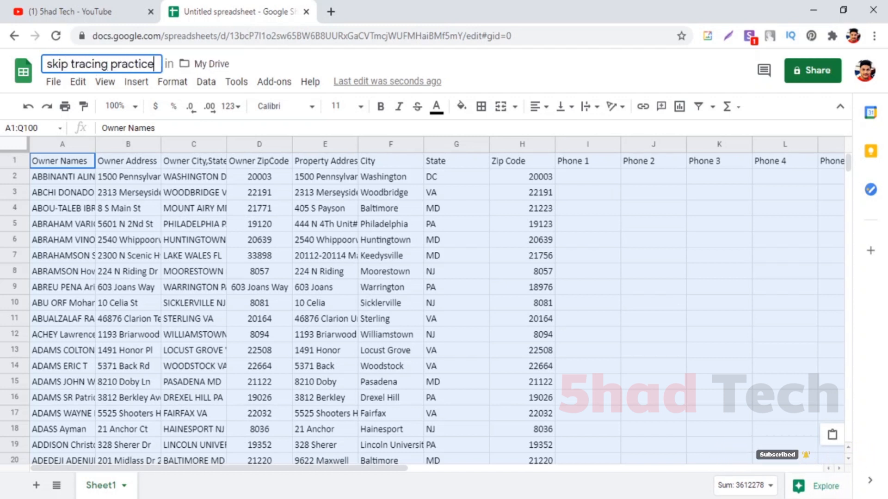
pyautogui.click(304, 287)
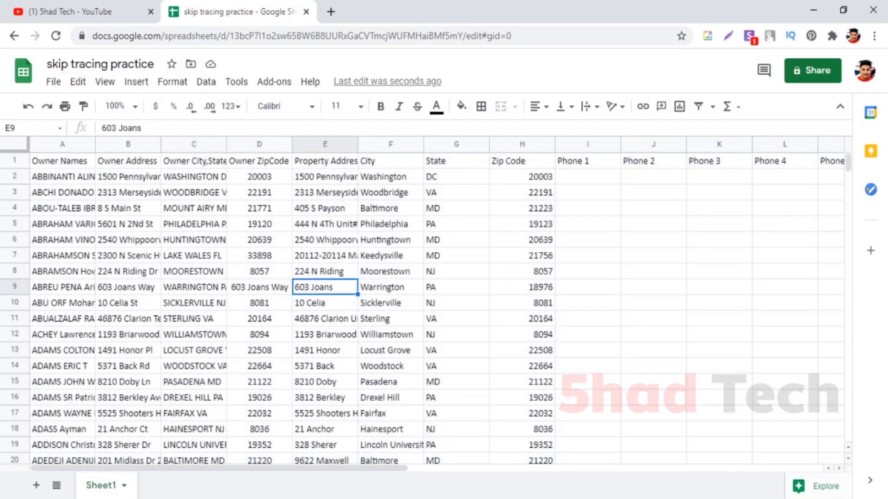
pyautogui.click(245, 37)
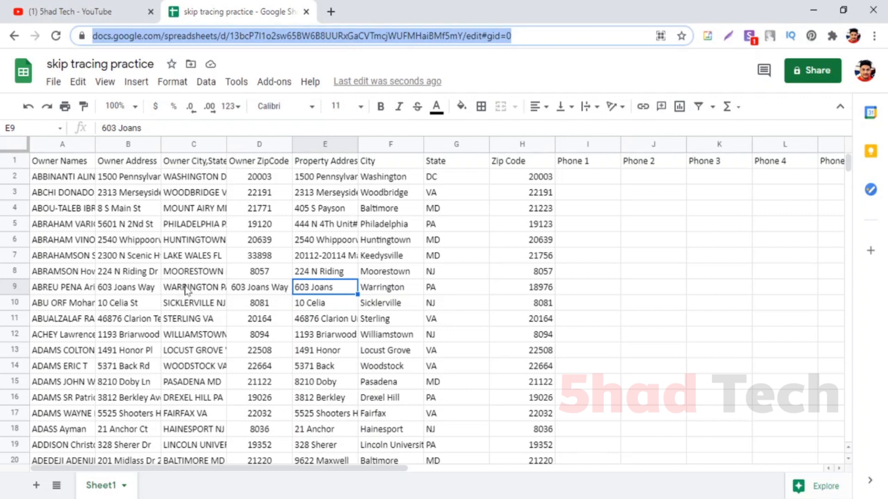
pyautogui.click(252, 227)
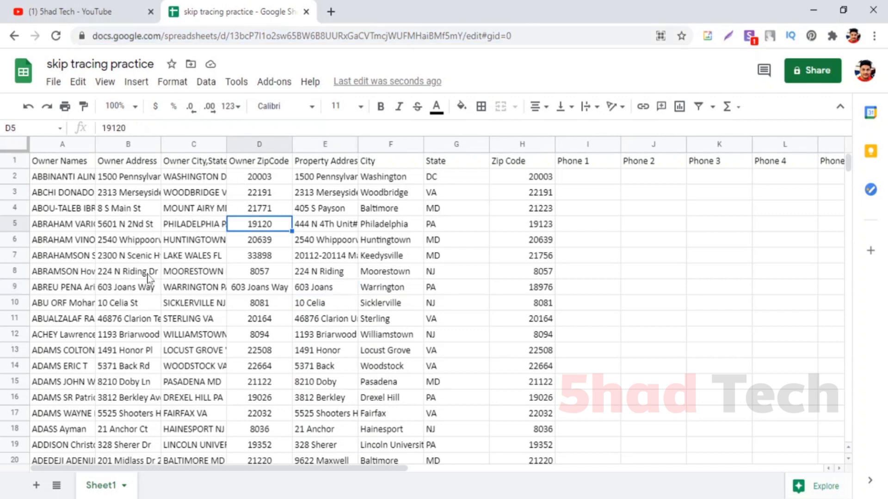
pyautogui.scroll(-7, 148, 277)
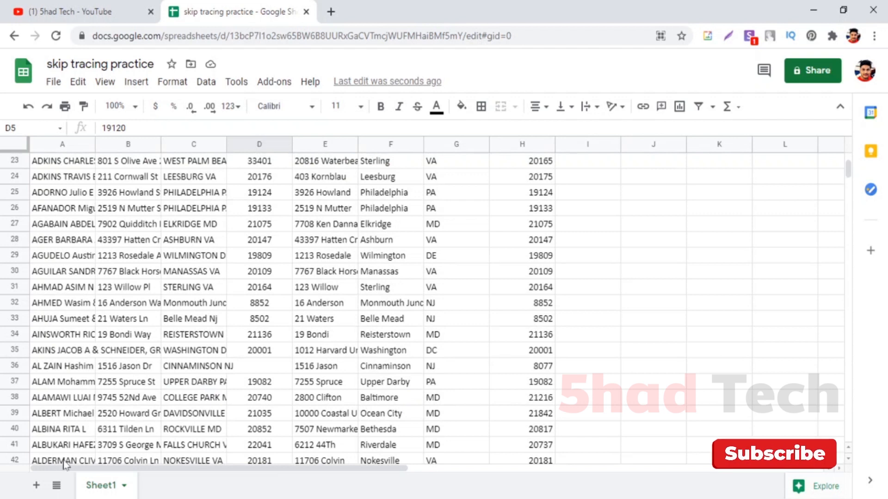
# - Add a second sheet to the spreadsheet and enter the first participant's name in its cell A1
pyautogui.click(36, 486)
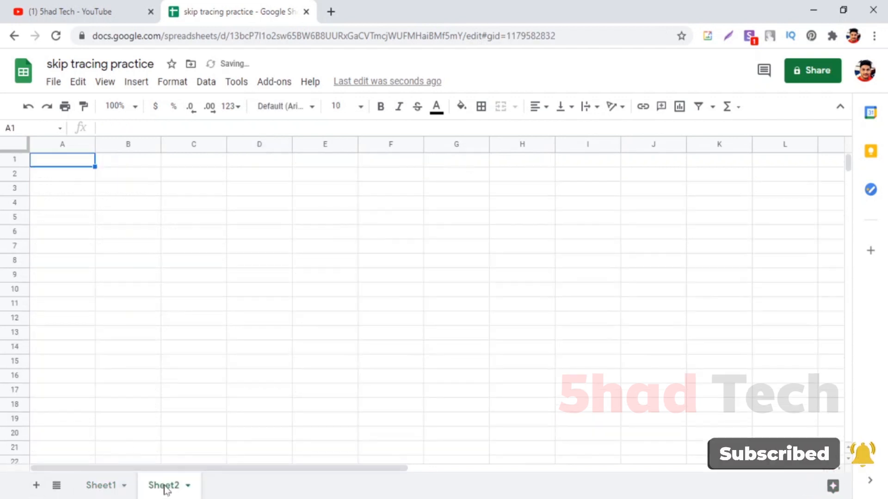
pyautogui.click(98, 486)
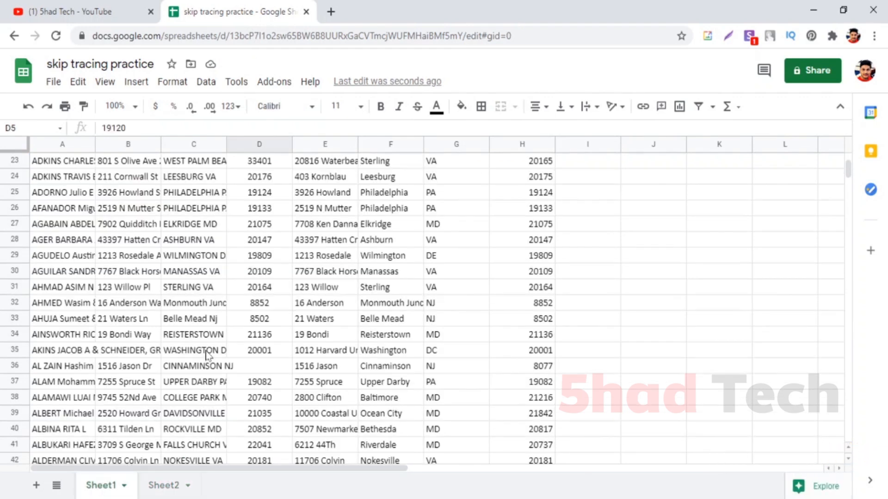
pyautogui.click(166, 490)
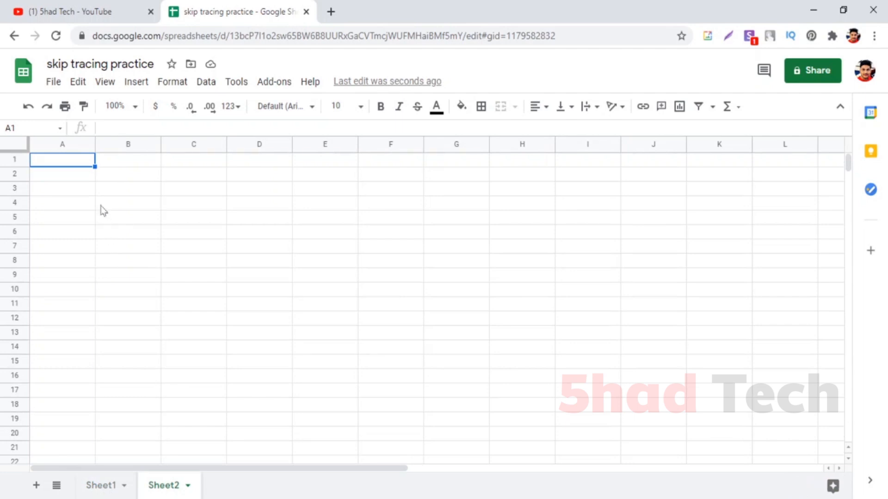
pyautogui.write('Fahad')
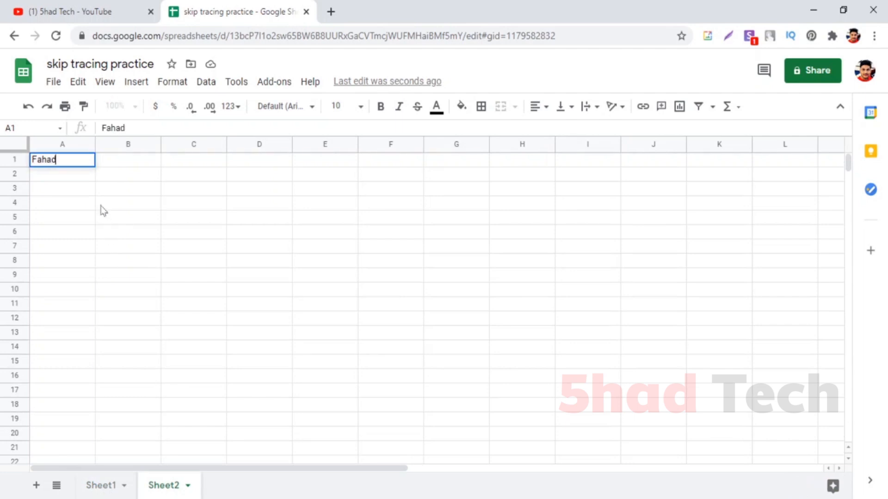
pyautogui.click(78, 193)
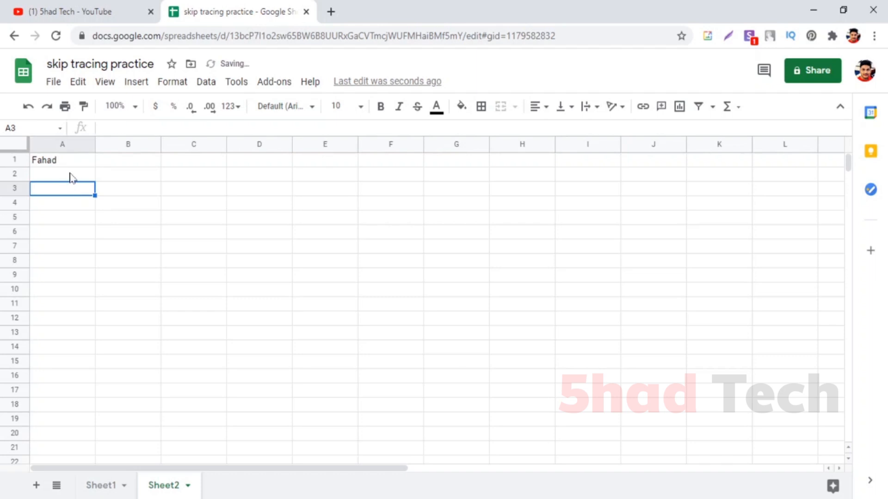
# - Copy the header and first nine records, A1:Q10, from Sheet1 and paste them into Sheet2 starting at cell A2
pyautogui.click(101, 487)
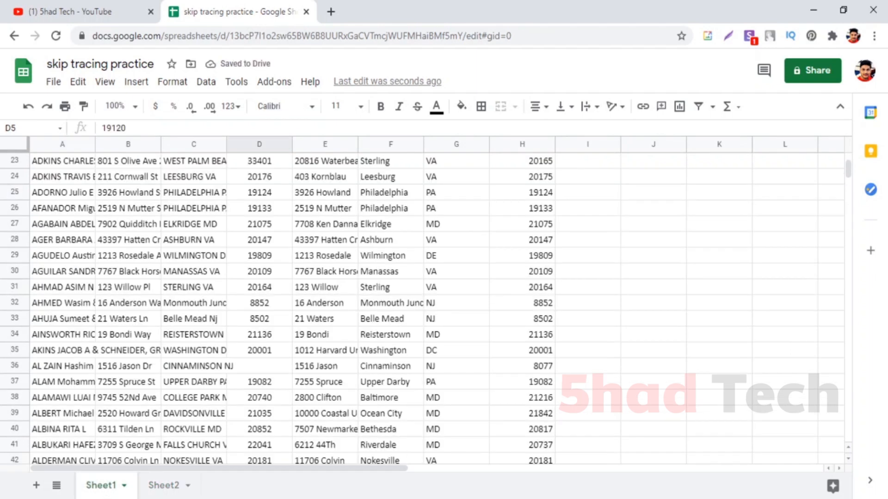
pyautogui.scroll(7, 153, 259)
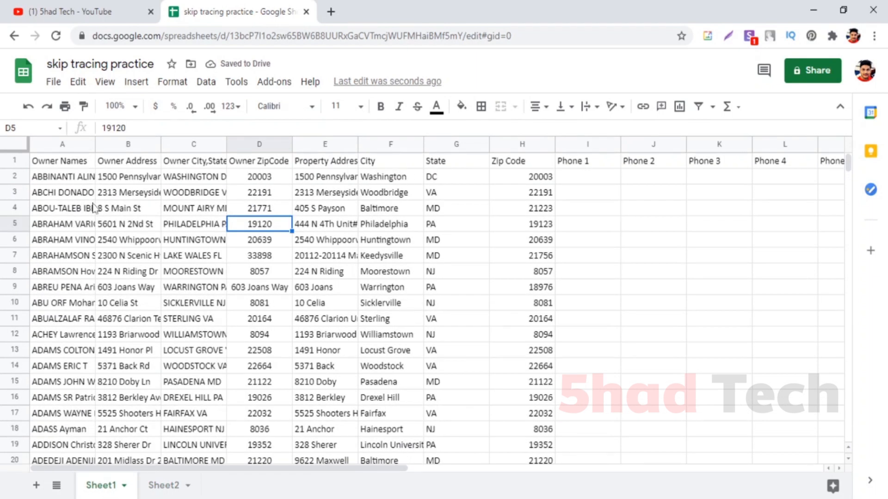
pyautogui.moveTo(42, 164); pyautogui.dragTo(415, 309)
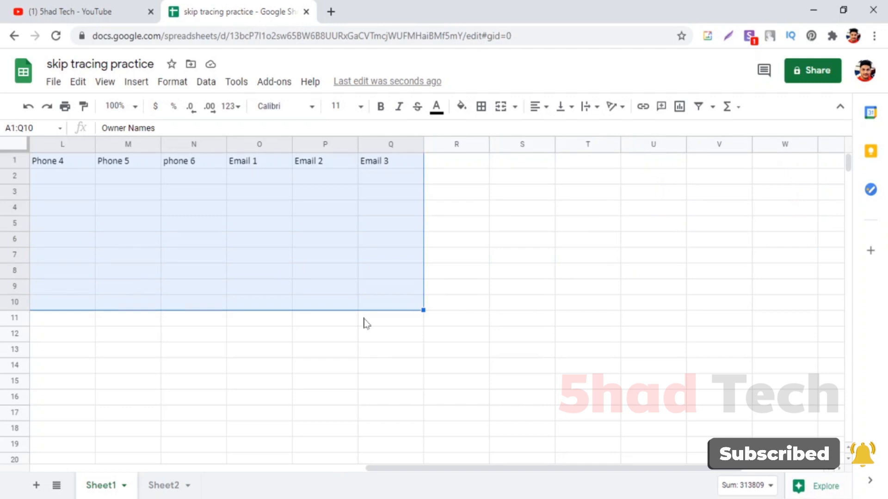
pyautogui.hotkey('ctrl', 'c')
pyautogui.click(162, 489)
pyautogui.moveTo(63, 176); pyautogui.dragTo(764, 311)
pyautogui.hotkey('ctrl', 'v')
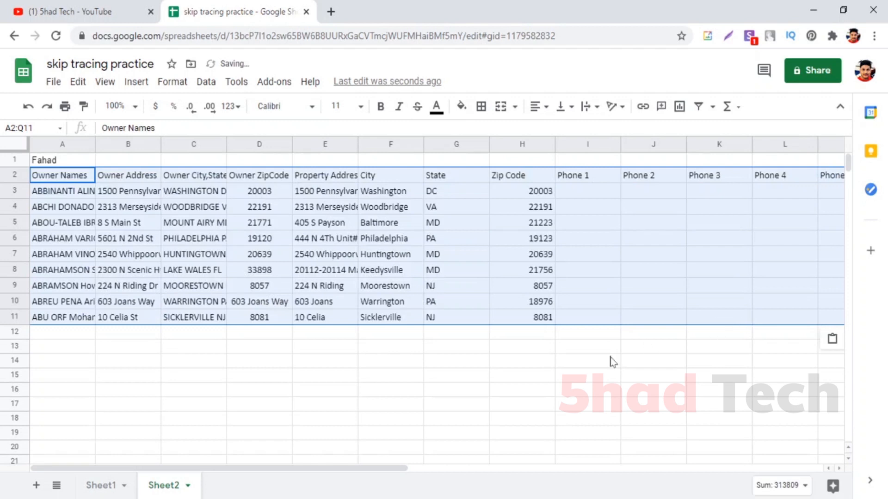
pyautogui.click(530, 394)
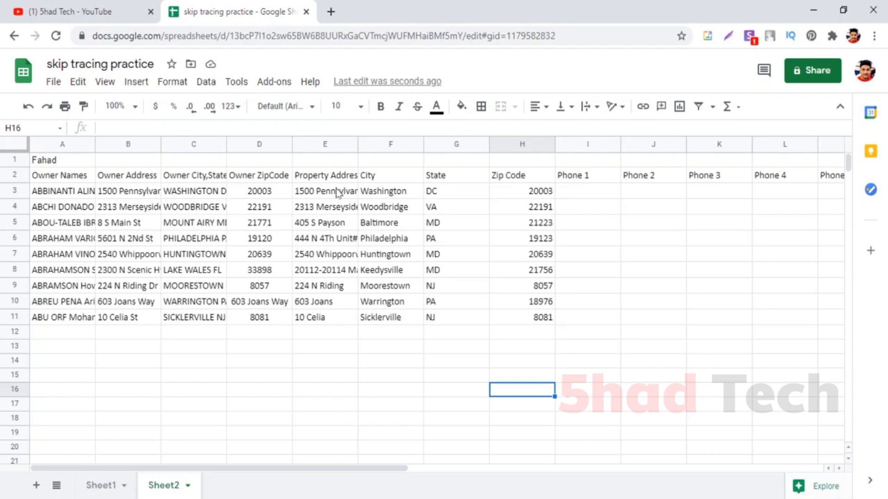
# - Enter the second participant's name in cell A14 of Sheet2, below the first block of records
pyautogui.moveTo(263, 468); pyautogui.dragTo(214, 483)
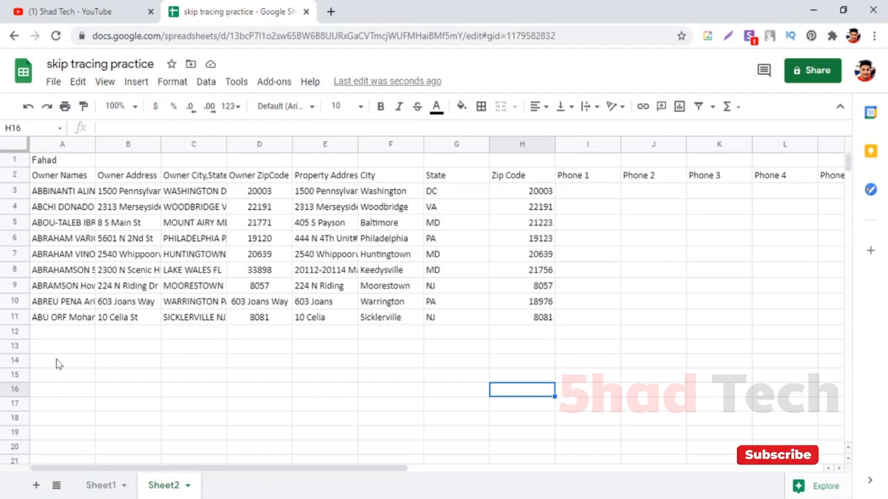
pyautogui.click(44, 363)
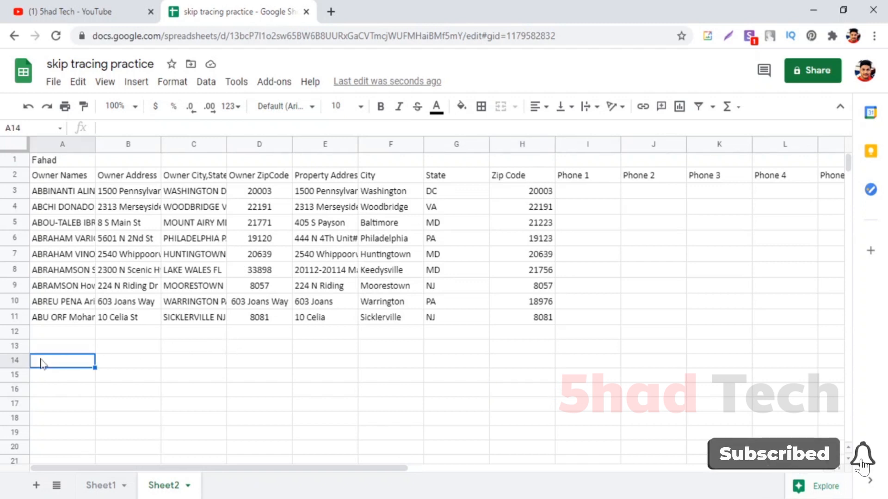
pyautogui.write('R')
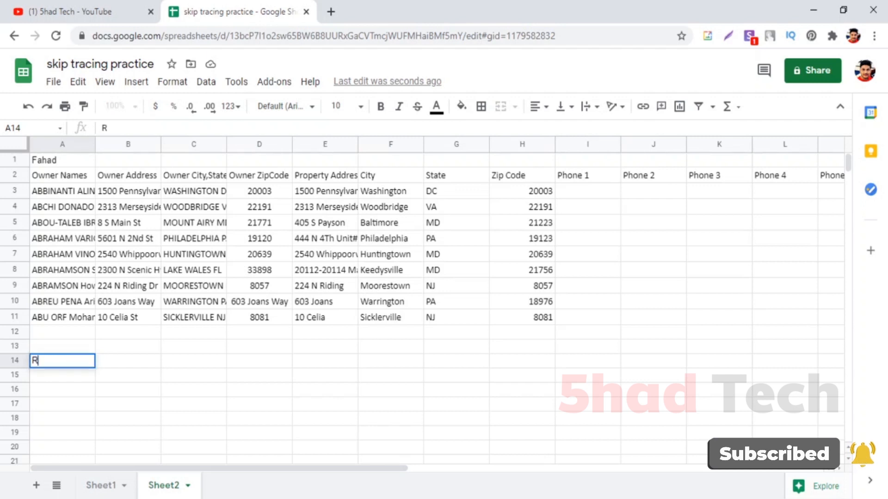
pyautogui.write('ubel')
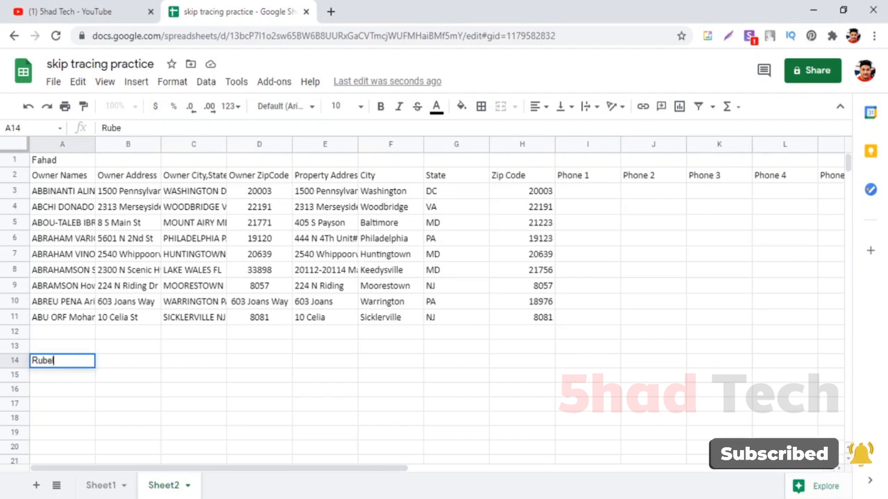
pyautogui.click(148, 419)
pyautogui.scroll(-2, 173, 370)
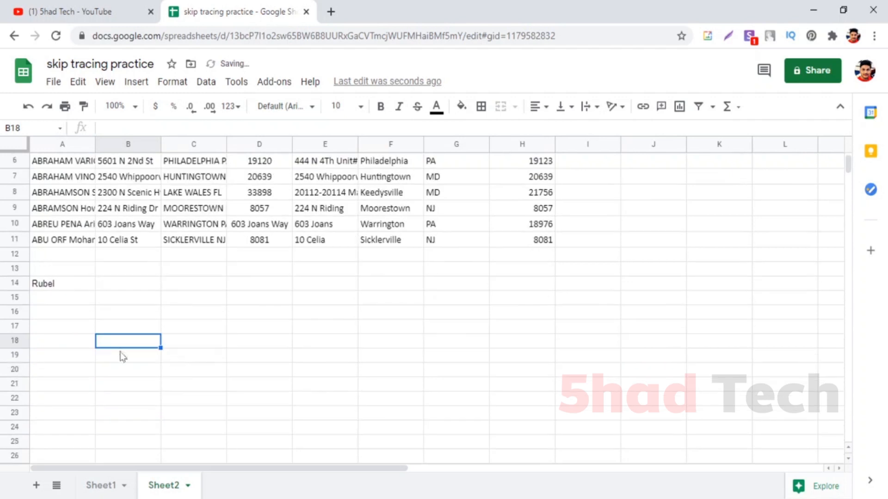
# - Copy the block of records A21:I33 from Sheet1 and paste it into Sheet2 starting at cell A15, under the second participant's name
pyautogui.click(109, 483)
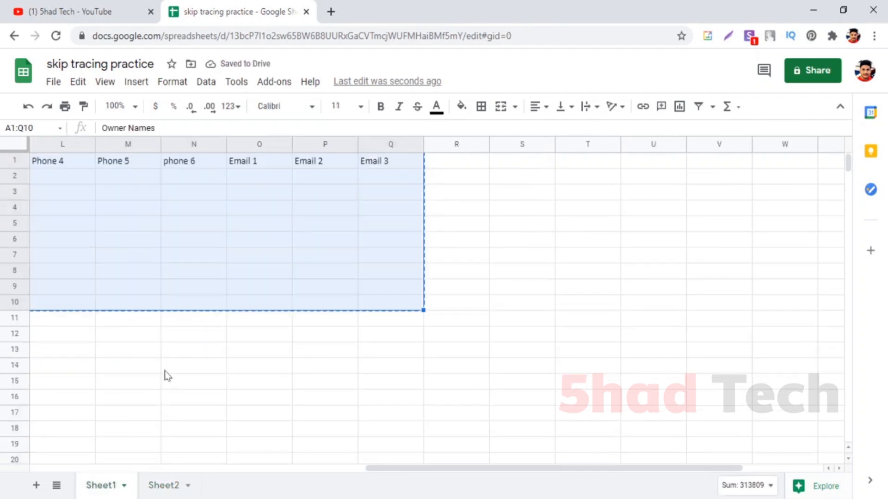
pyautogui.click(162, 374)
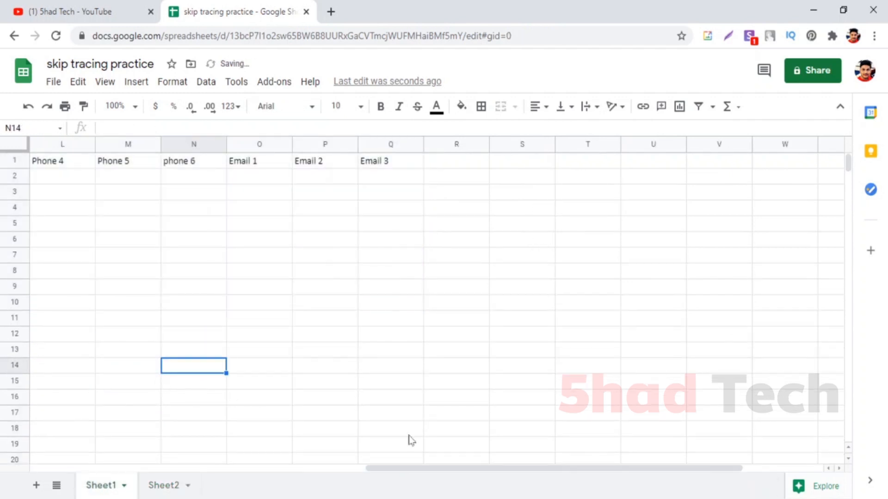
pyautogui.moveTo(692, 476); pyautogui.dragTo(284, 468)
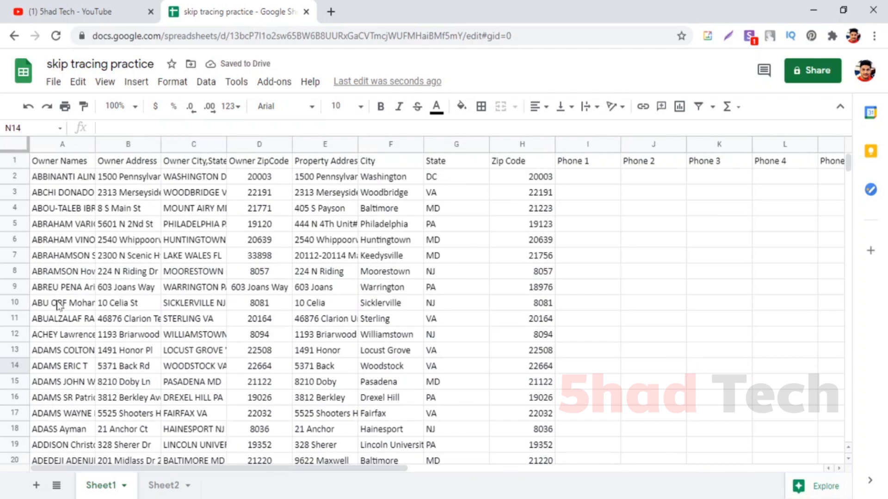
pyautogui.scroll(-5, 41, 292)
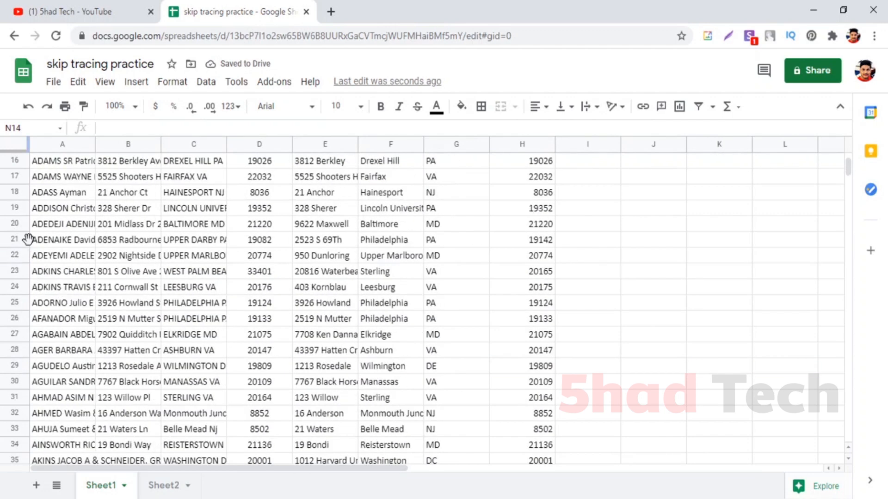
pyautogui.moveTo(35, 242); pyautogui.dragTo(561, 408)
pyautogui.hotkey('ctrl', 'c')
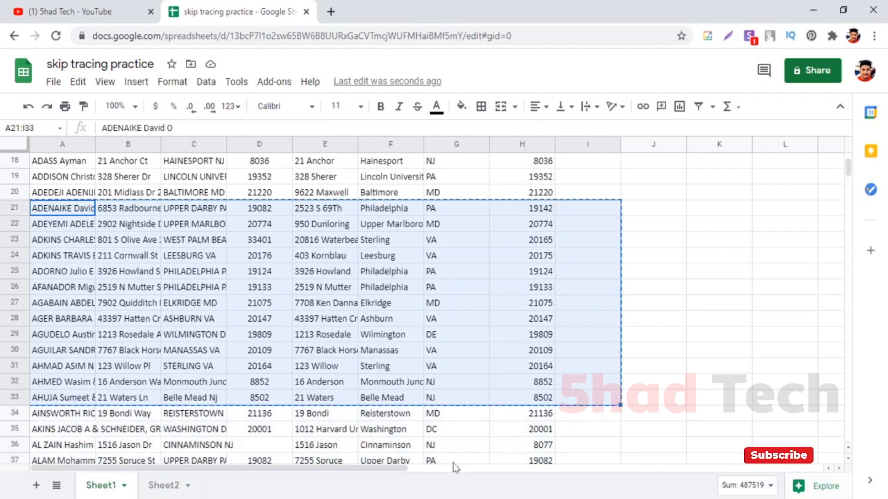
pyautogui.click(166, 485)
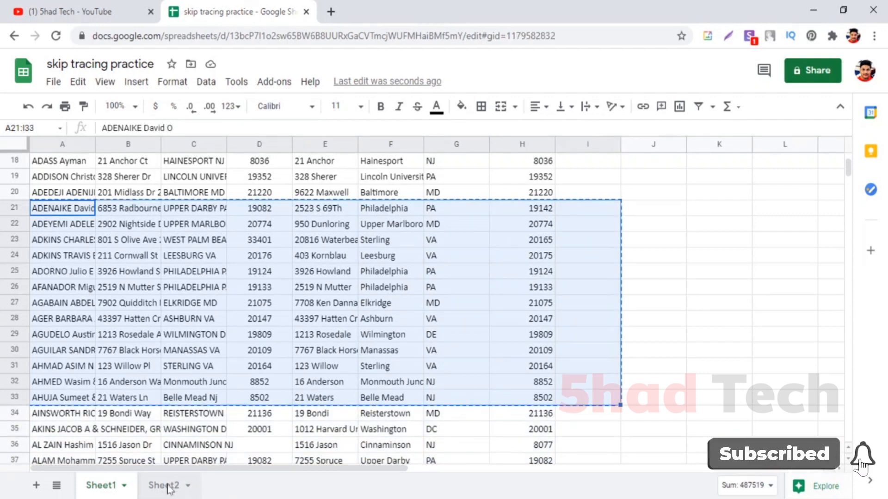
pyautogui.click(45, 300)
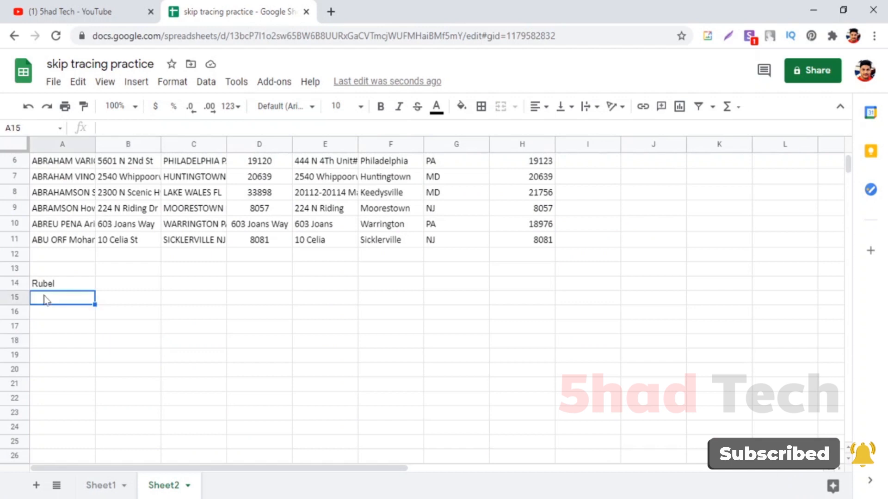
pyautogui.hotkey('ctrl', 'v')
pyautogui.scroll(-3, 326, 344)
pyautogui.scroll(5, 621, 331)
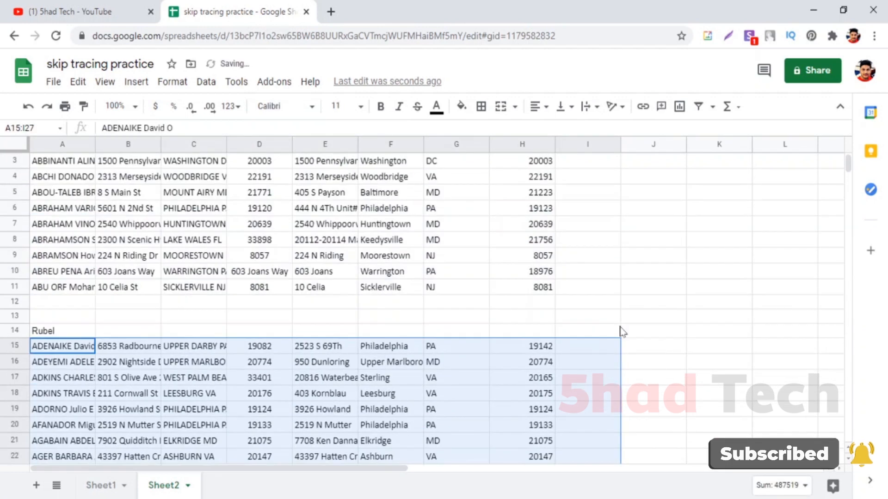
# - Freeze the first two rows of Sheet2 so the column headers stay in view above both record blocks
pyautogui.click(659, 169)
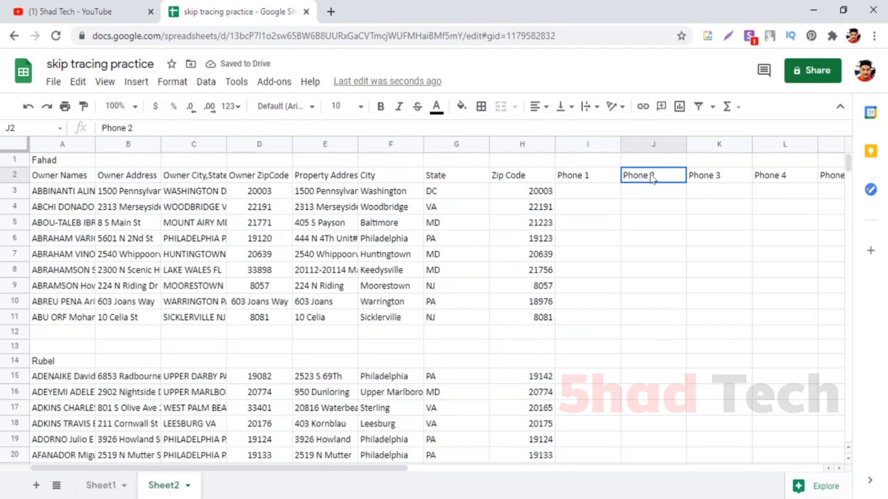
pyautogui.click(14, 175)
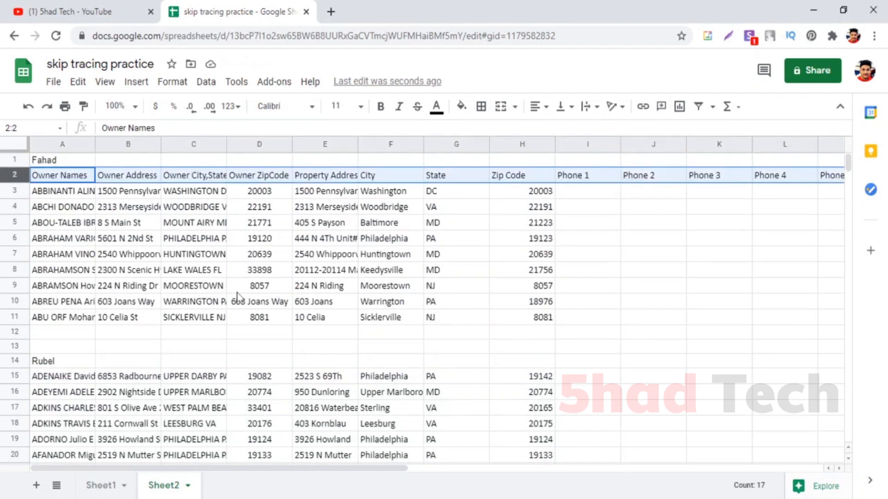
pyautogui.click(105, 81)
pyautogui.moveTo(134, 111)
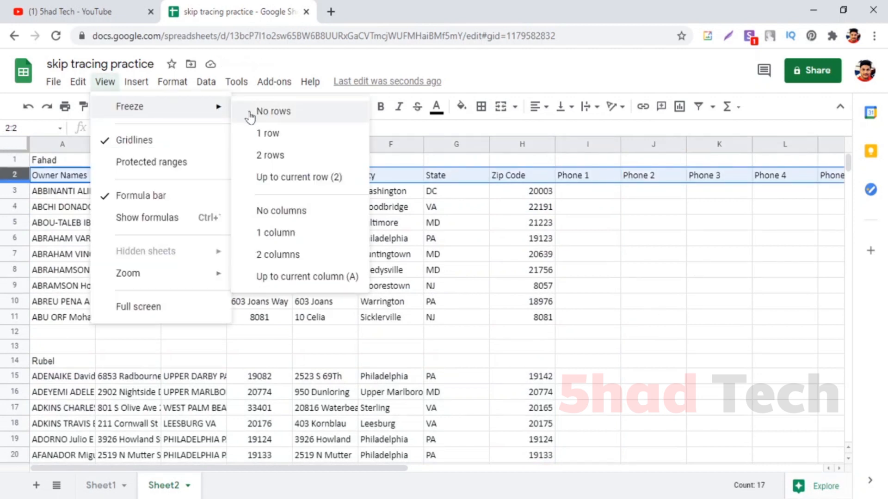
pyautogui.click(289, 159)
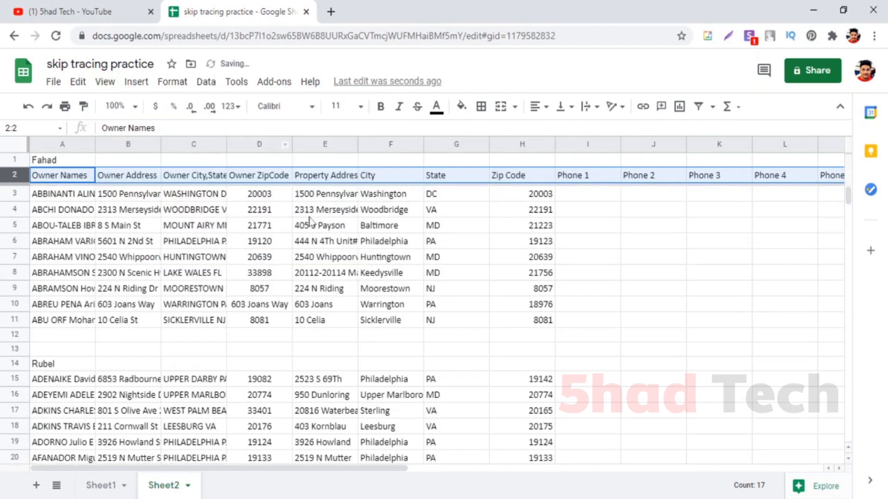
pyautogui.scroll(-4, 419, 273)
pyautogui.scroll(2, 419, 273)
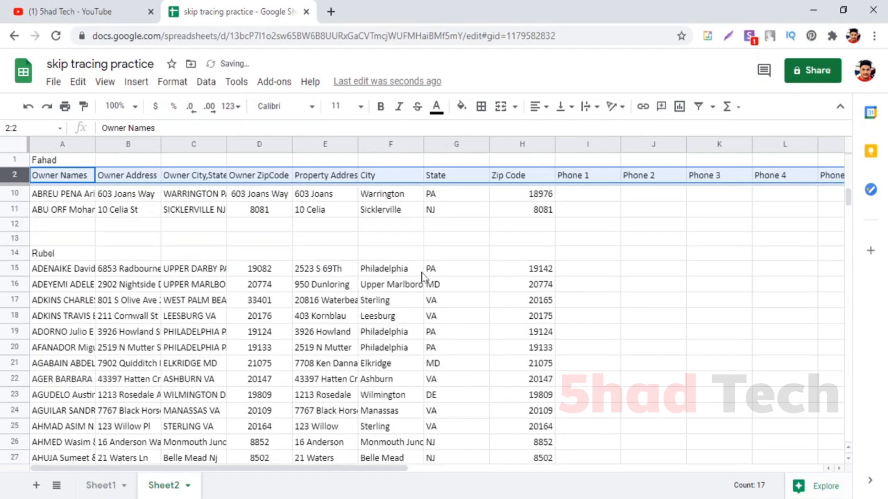
pyautogui.click(541, 254)
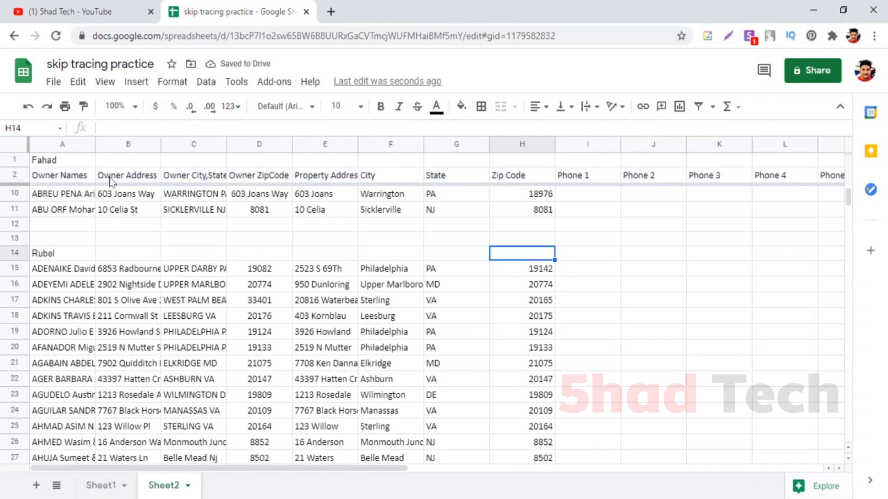
pyautogui.scroll(-2, 253, 245)
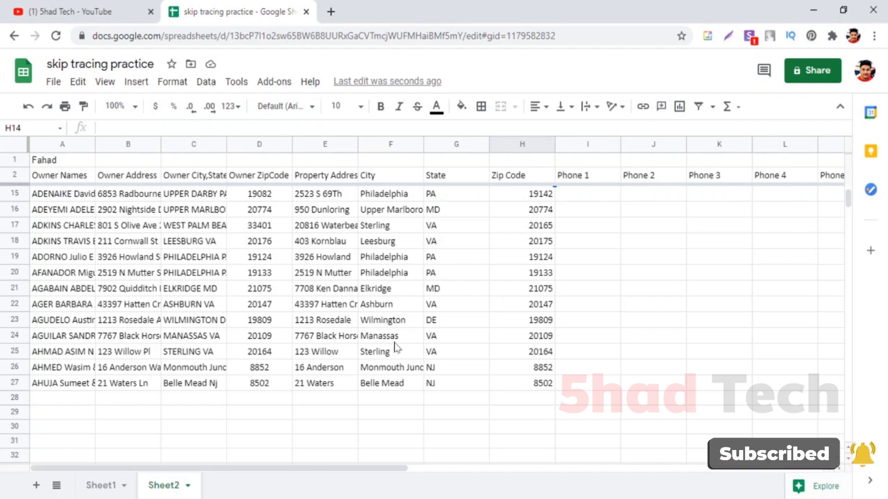
pyautogui.scroll(-12, 394, 342)
pyautogui.scroll(-8, 395, 330)
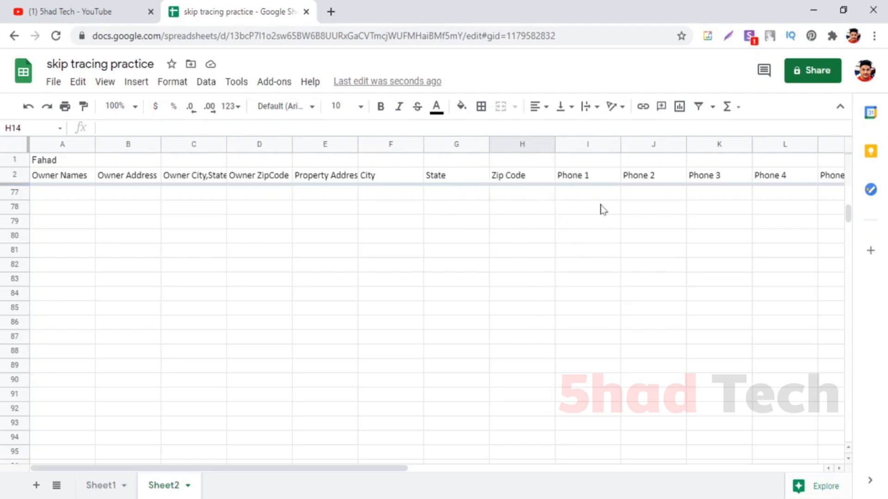
pyautogui.scroll(20, 515, 345)
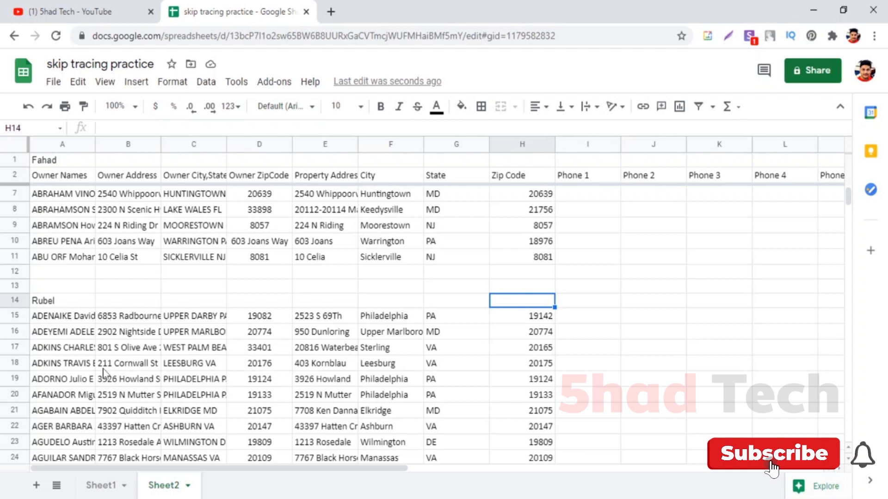
# - Review the second participant's block and the empty rows below it on Sheet2 against the source records on Sheet1
pyautogui.click(47, 304)
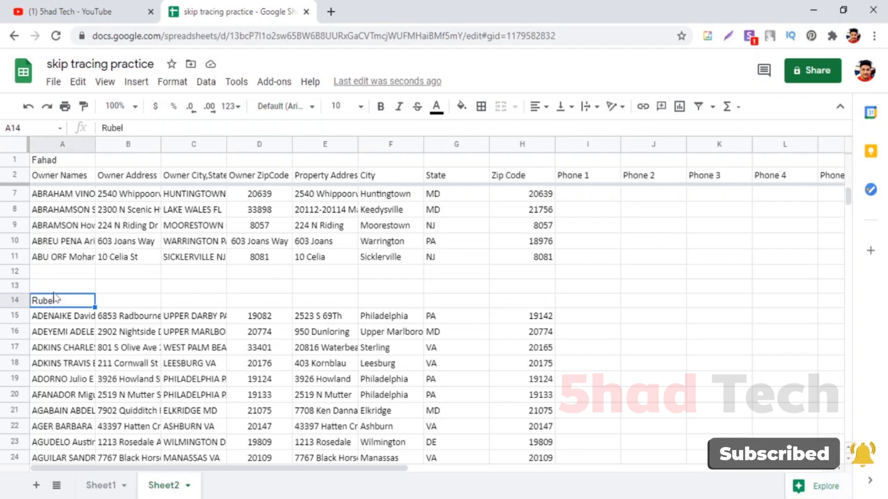
pyautogui.press('Return')
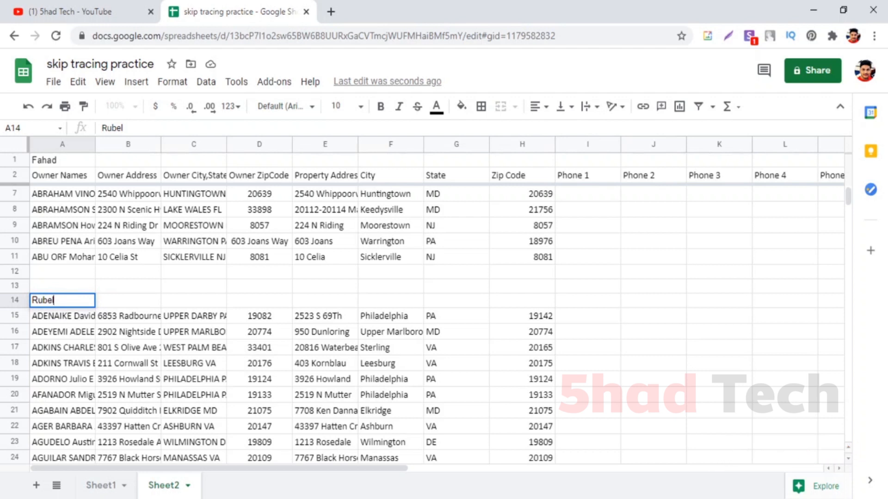
pyautogui.scroll(-4, 170, 257)
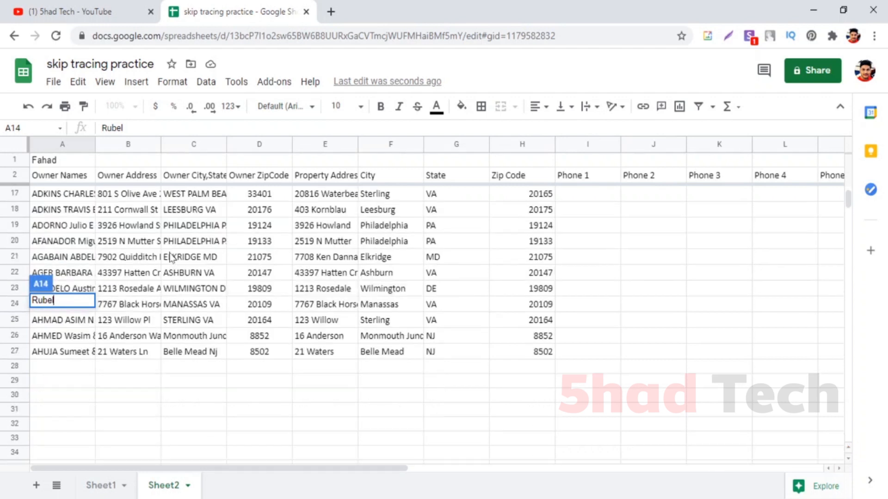
pyautogui.click(70, 371)
pyautogui.press('Down')
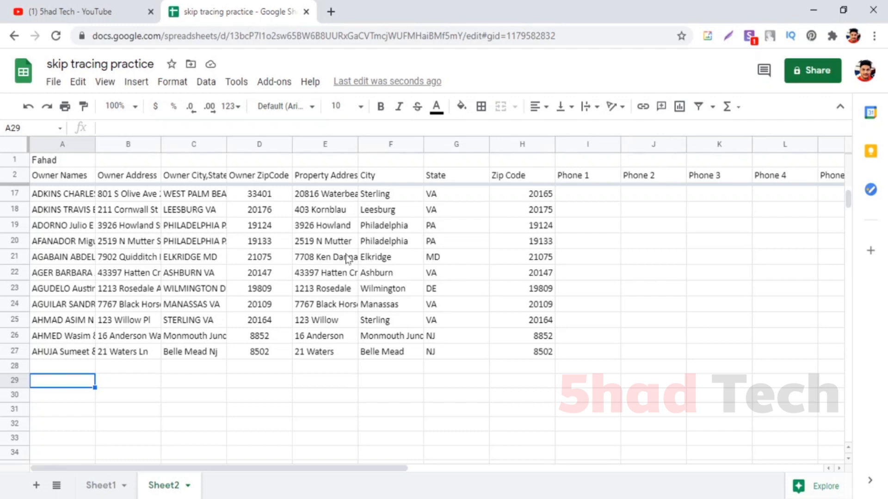
pyautogui.click(103, 486)
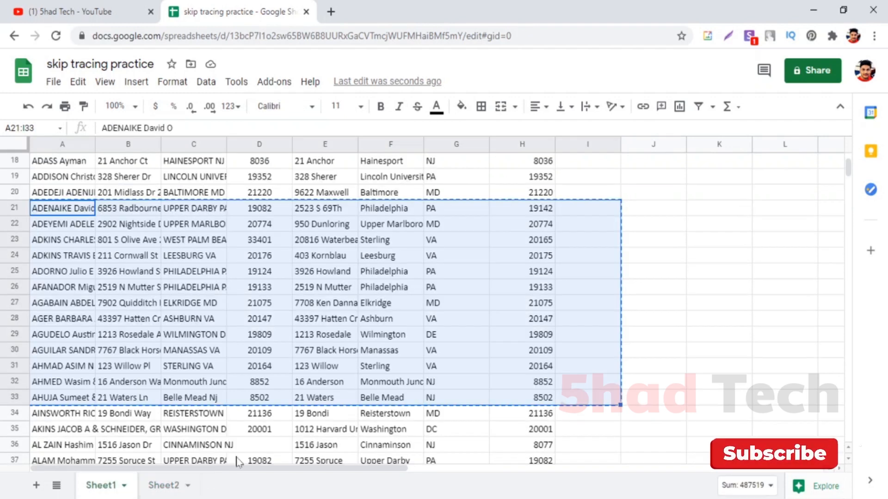
pyautogui.scroll(5, 240, 457)
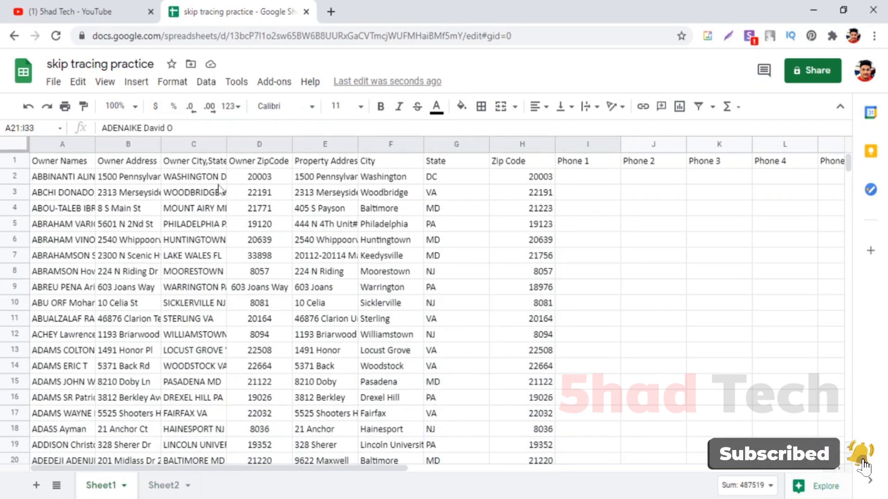
pyautogui.click(158, 485)
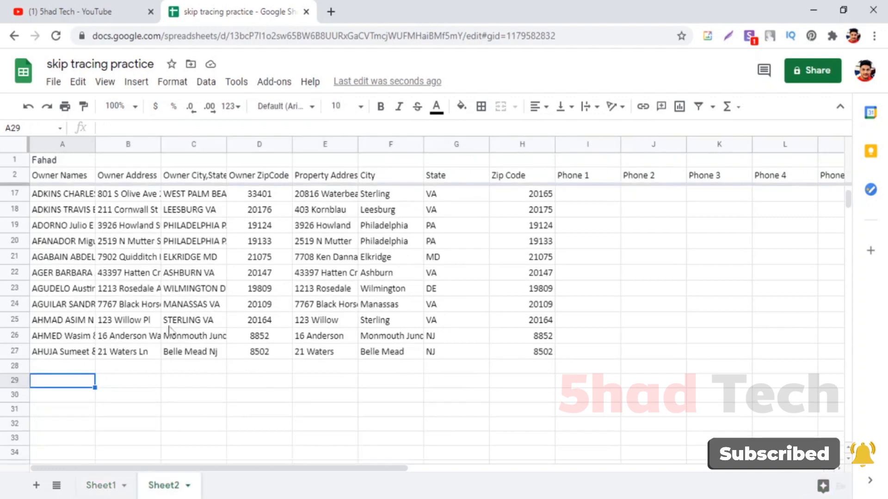
pyautogui.scroll(5, 192, 302)
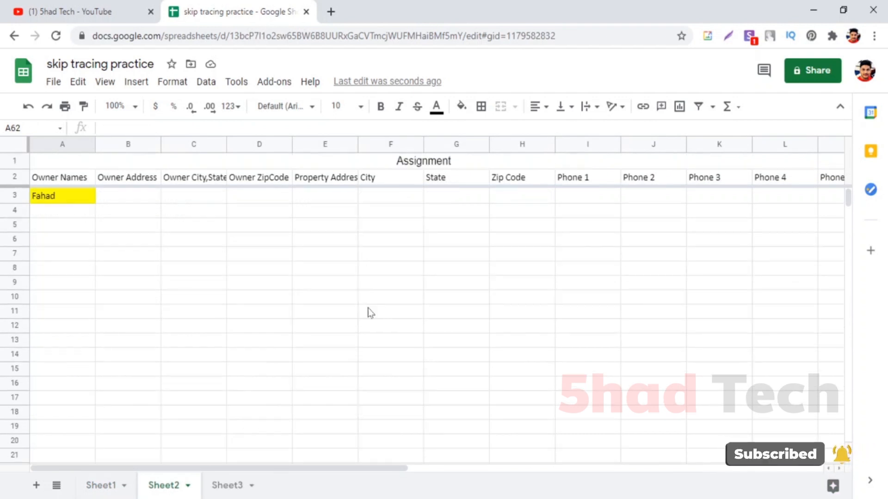